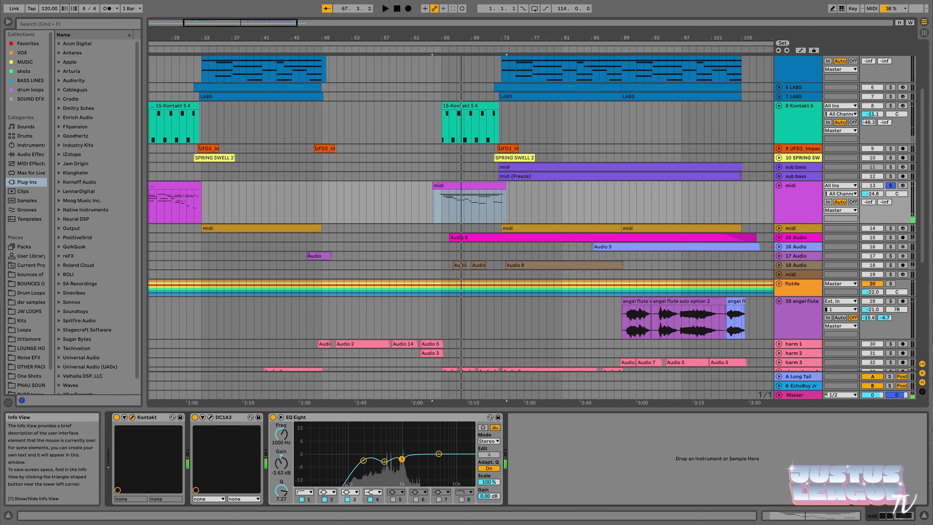
# Step: Open the midi track's Kontakt window showing the Stratus 'Looped Rhythms' patch and reposition it
pyautogui.press('super+alt+p')
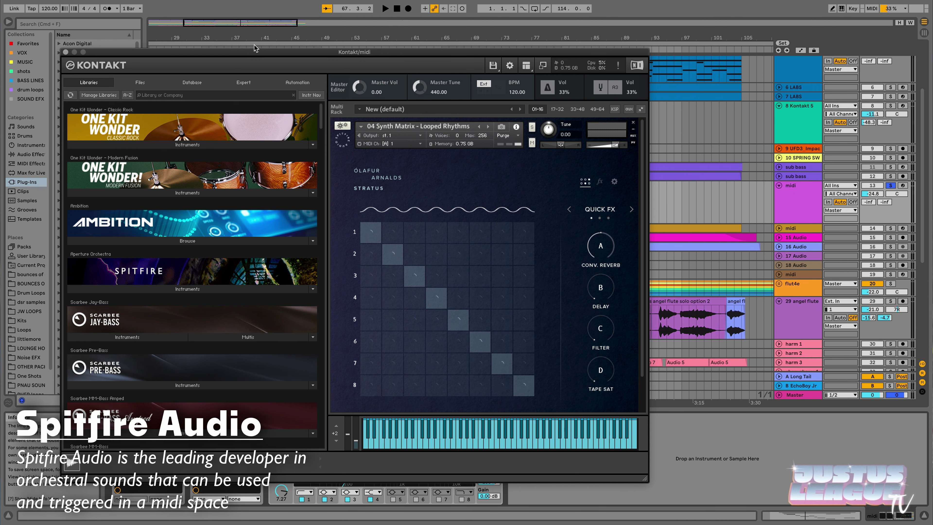
pyautogui.moveTo(381, 53); pyautogui.dragTo(159, 68)
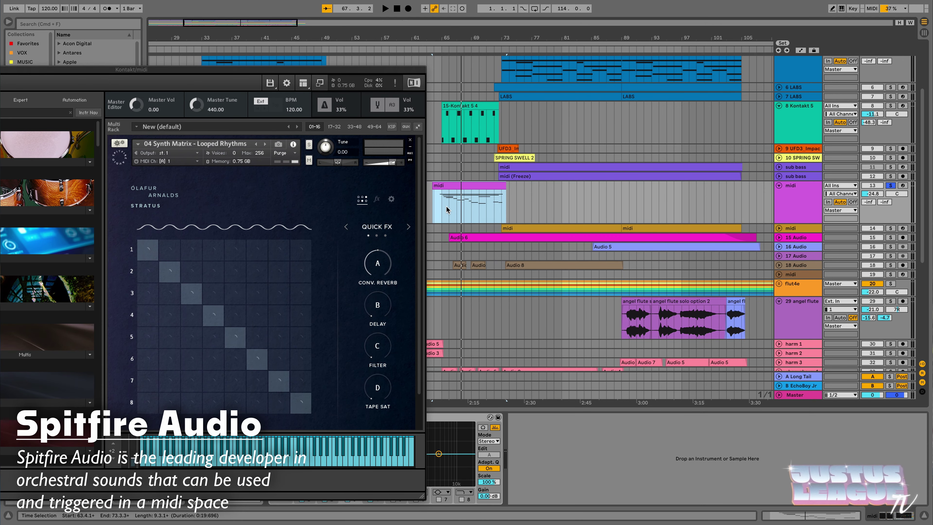
pyautogui.moveTo(93, 71); pyautogui.dragTo(327, 98)
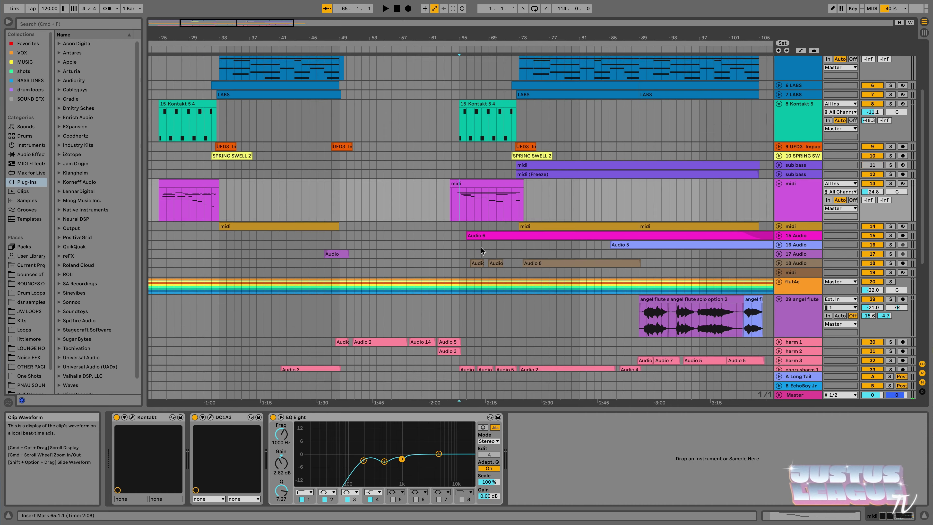
# Step: Solo the Aperture Cassette Symphony track
pyautogui.scroll(3, 481, 248)
pyautogui.scroll(3, 481, 248)
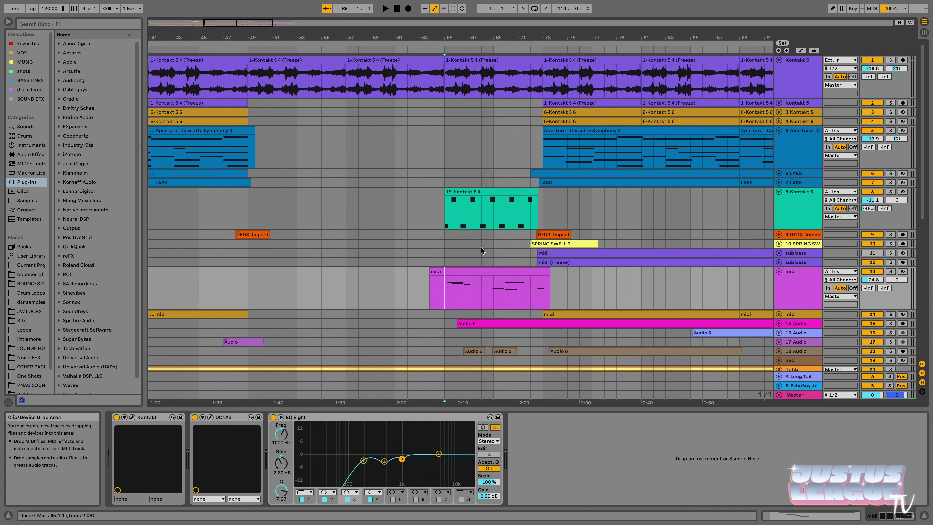
pyautogui.scroll(-3, 481, 249)
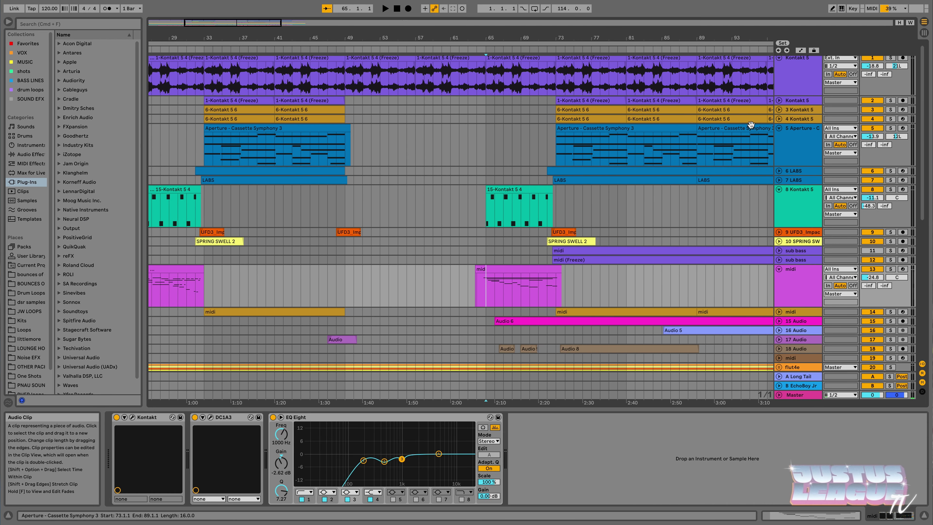
pyautogui.click(890, 128)
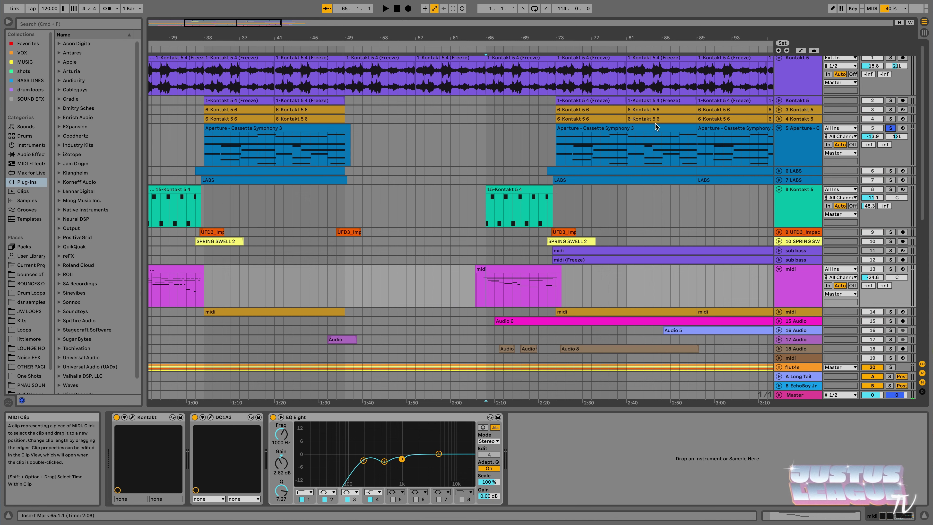
# Step: Open the Aperture Cassette Symphony plug-in window with the 'Woodwinds: High Winds' preset
pyautogui.click(803, 150)
pyautogui.doubleClick(119, 430)
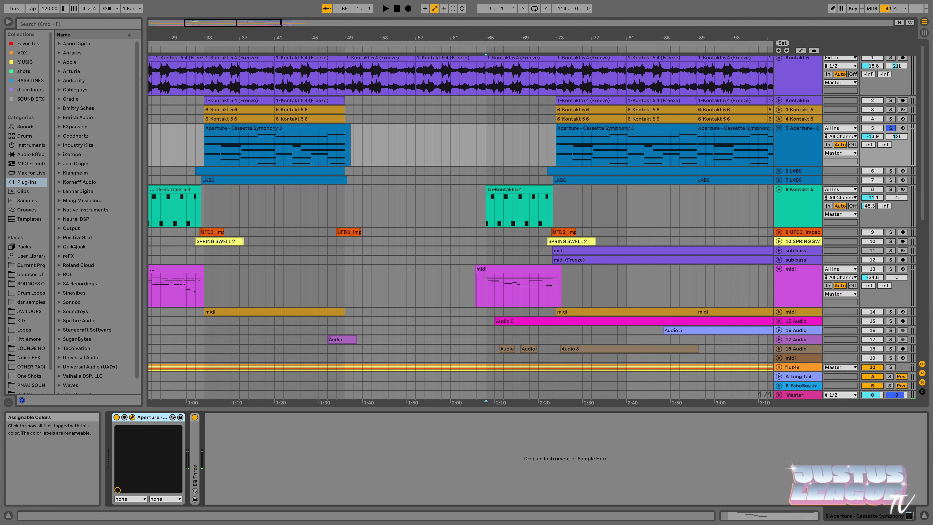
pyautogui.click(132, 417)
pyautogui.moveTo(500, 22); pyautogui.dragTo(340, 17)
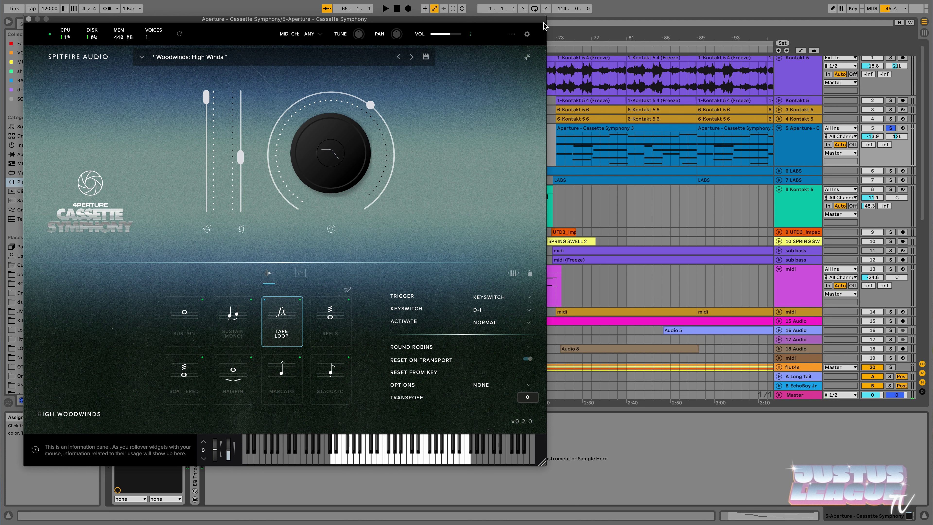
# Step: Play back from the Aperture - Cassette Symphony 3 clip at bar 73
pyautogui.click(584, 127)
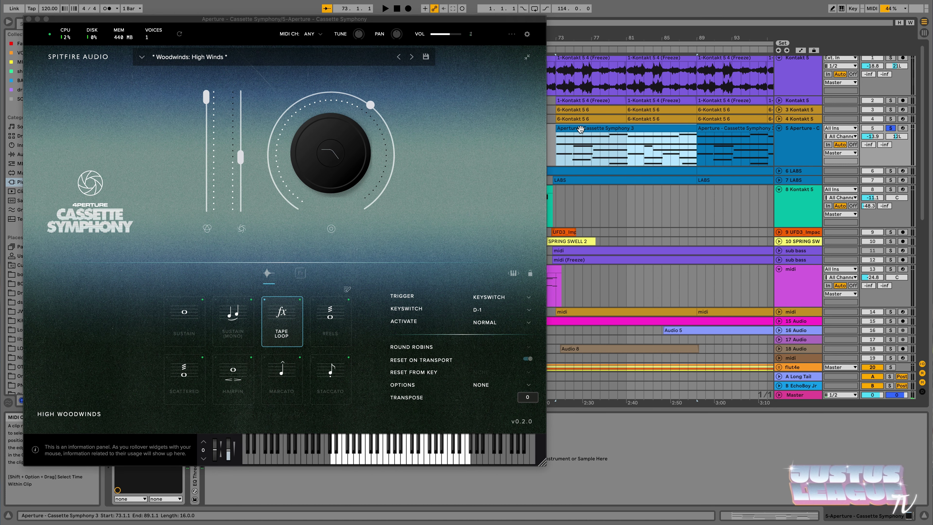
pyautogui.press('space')
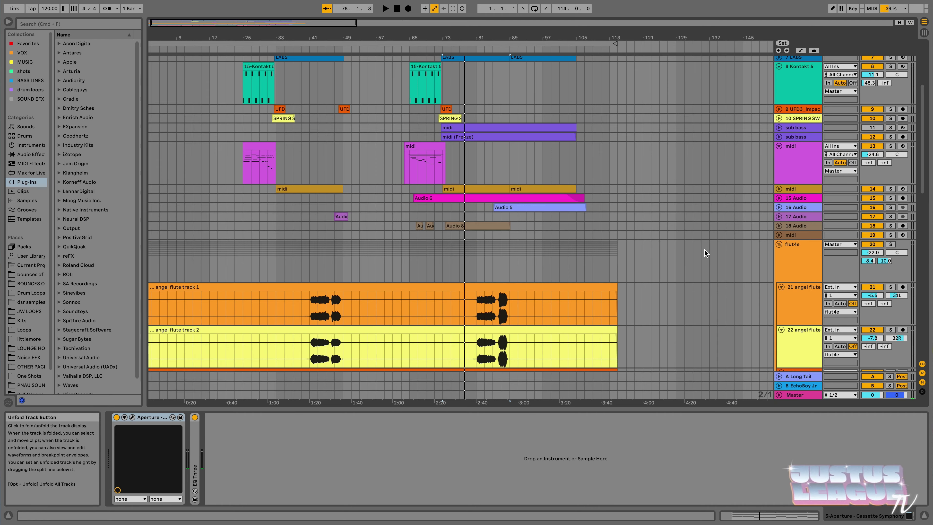
pyautogui.scroll(-1, 704, 250)
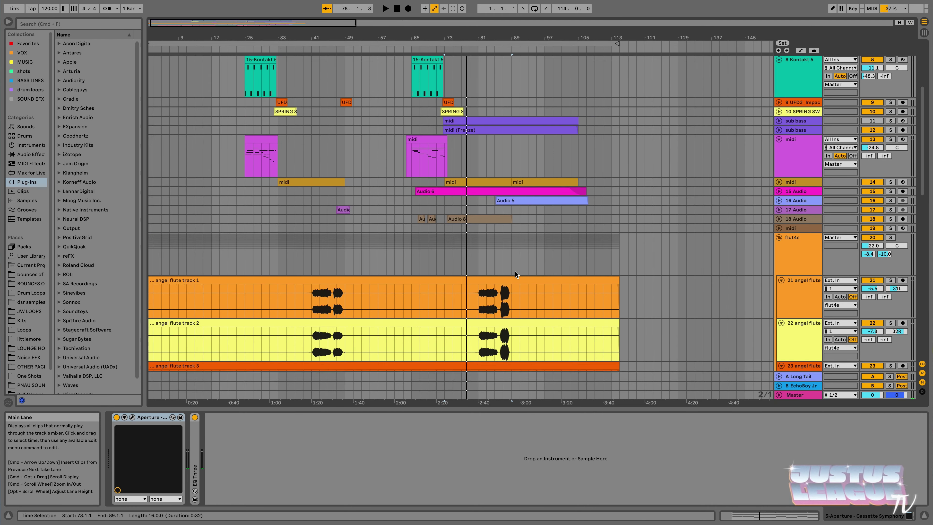
# Step: Dismiss the angel flute clip's context menu and place the insert marker on angel flute track 1
pyautogui.rightClick(515, 271)
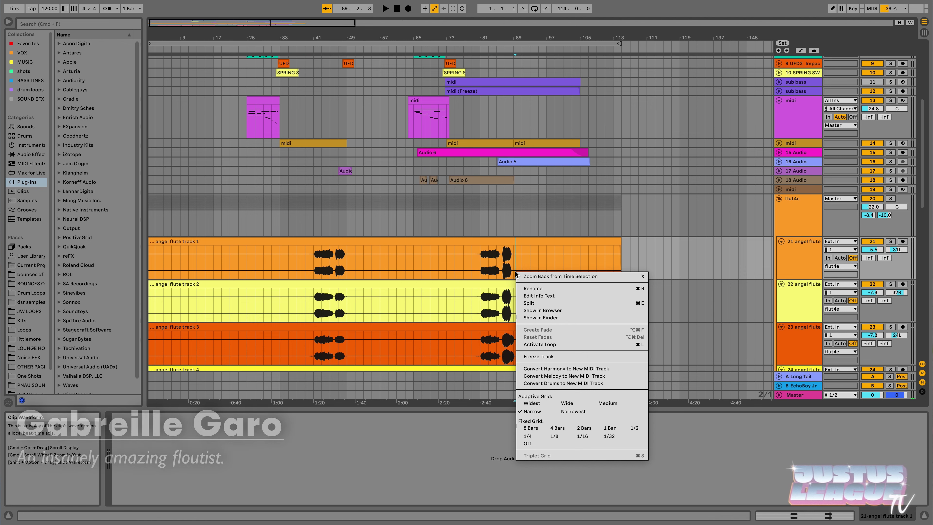
pyautogui.click(477, 267)
pyautogui.scroll(3, 478, 266)
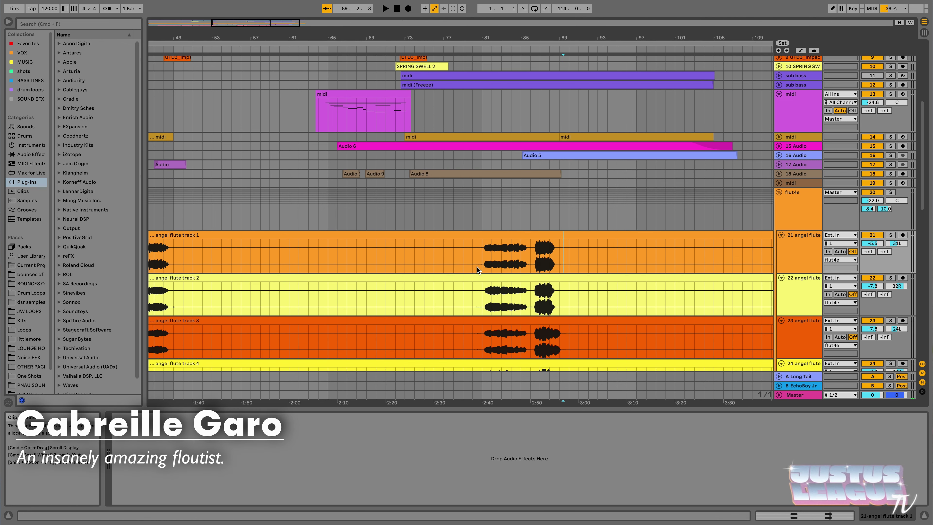
pyautogui.scroll(-1, 485, 256)
pyautogui.click(487, 245)
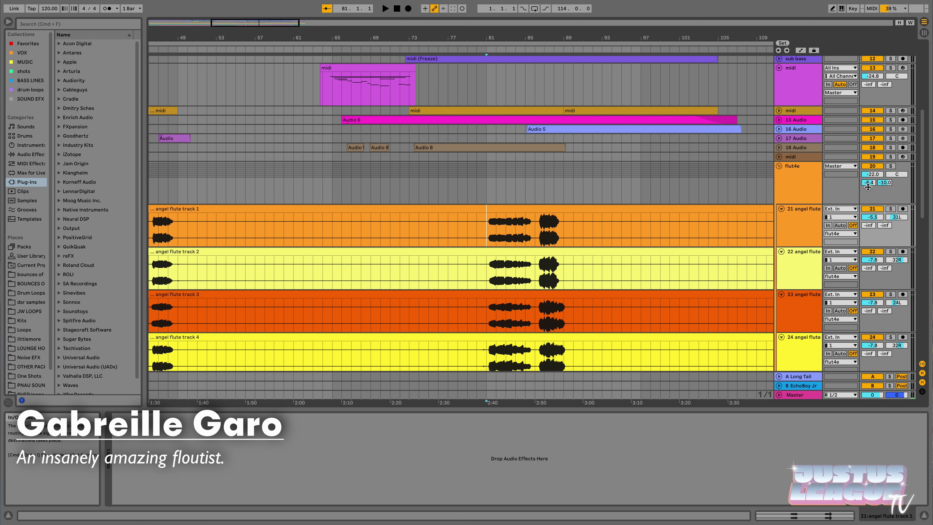
pyautogui.scroll(-5, 699, 182)
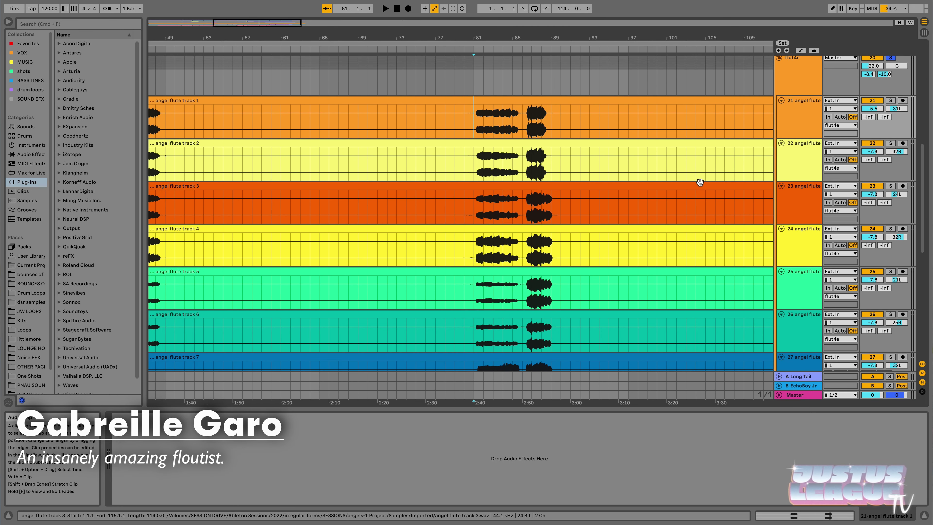
# Step: Play from the angel flute track 3 clip, jumping playback to bar 41
pyautogui.click(699, 181)
pyautogui.press('space')
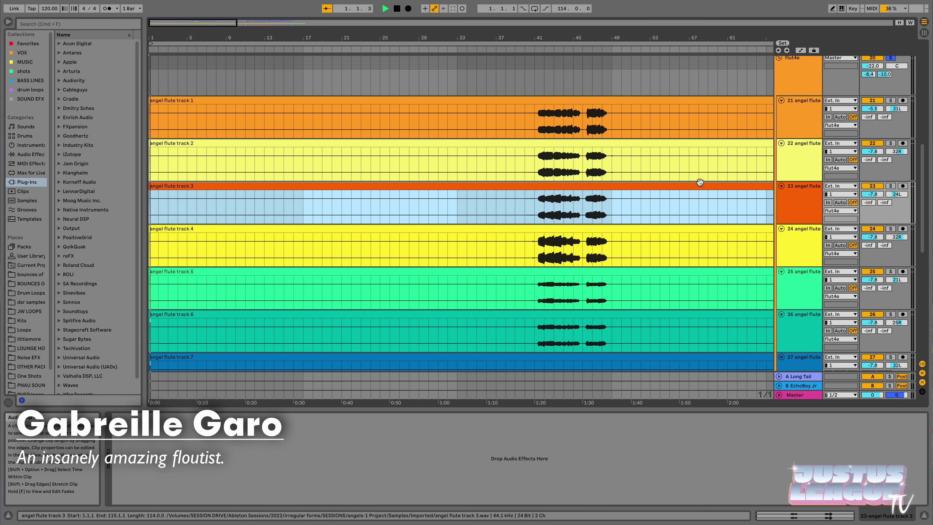
pyautogui.click(537, 49)
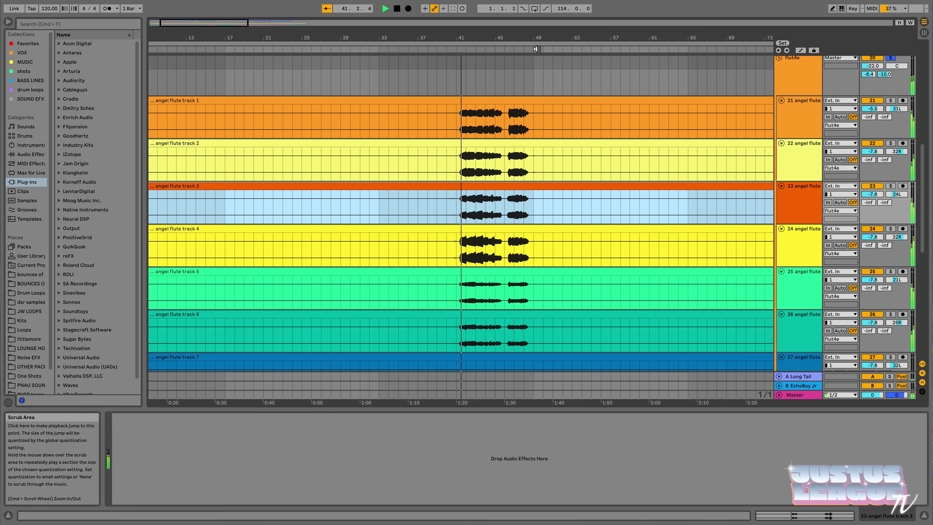
pyautogui.click(547, 195)
pyautogui.scroll(-1, 549, 195)
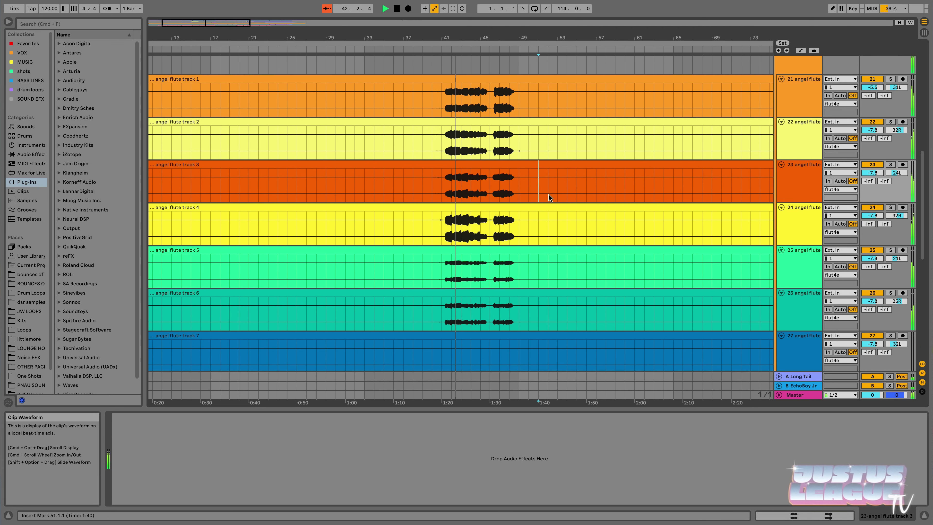
# Step: Zoom out to view the whole stack of angel flute tracks
pyautogui.press('-')
pyautogui.press('-')
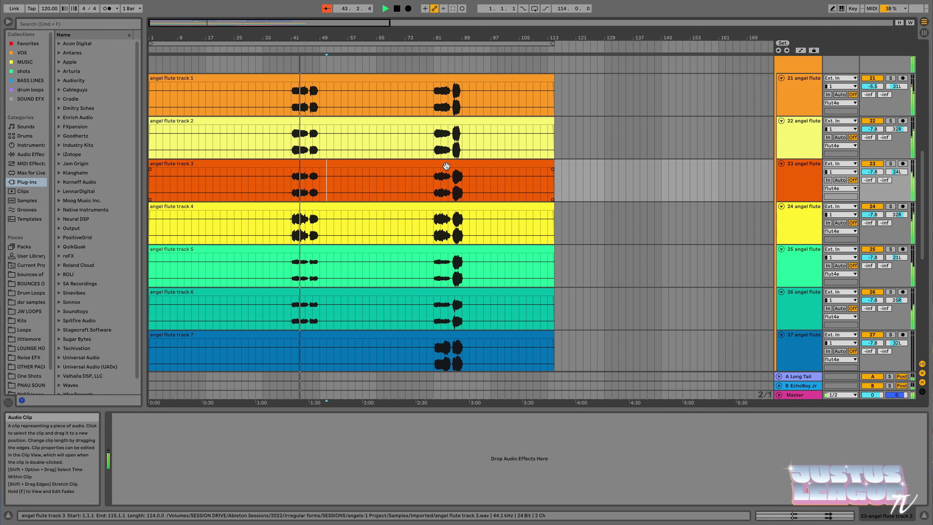
pyautogui.scroll(2, 445, 173)
pyautogui.scroll(-5, 445, 173)
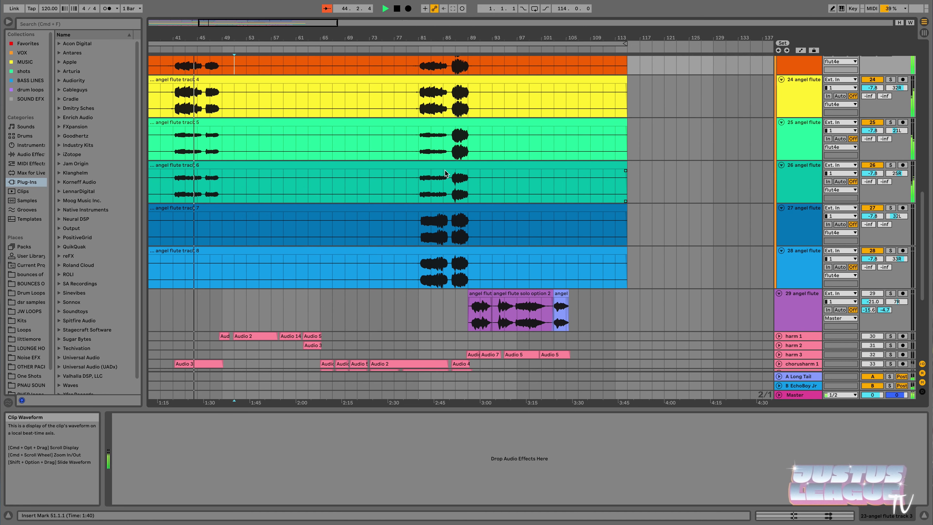
pyautogui.scroll(2, 445, 174)
pyautogui.scroll(1, 445, 171)
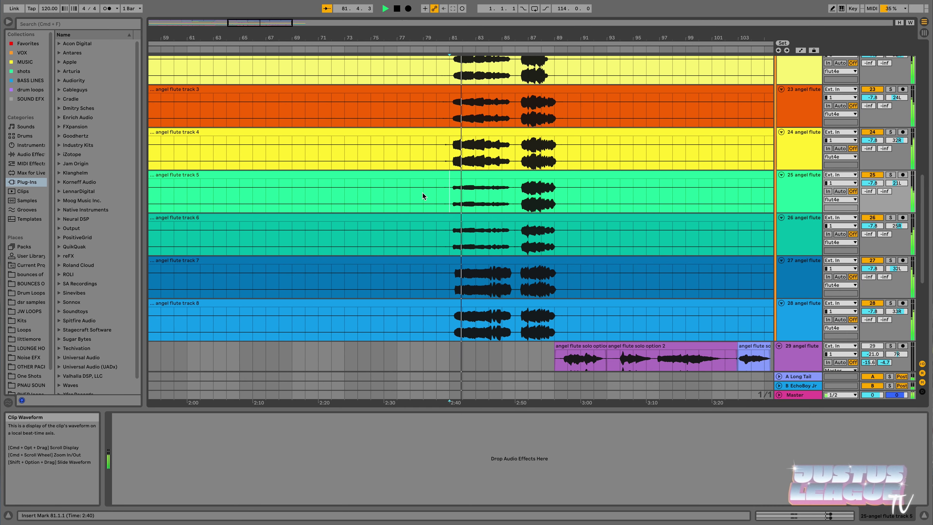
# Step: Scroll down the arrangement toward the Master track
pyautogui.scroll(-1, 422, 192)
pyautogui.scroll(-1, 422, 193)
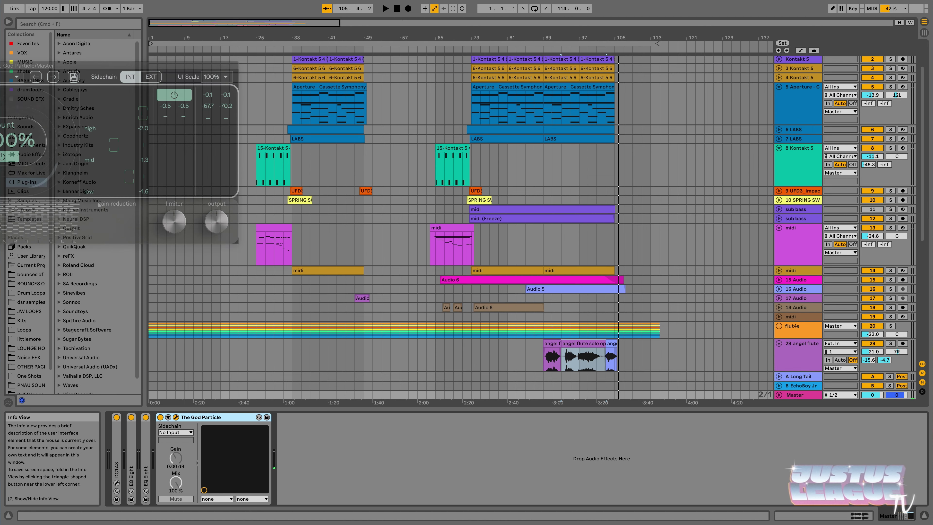
# Step: Move The God Particle window into full view
pyautogui.moveTo(177, 35); pyautogui.dragTo(197, 71)
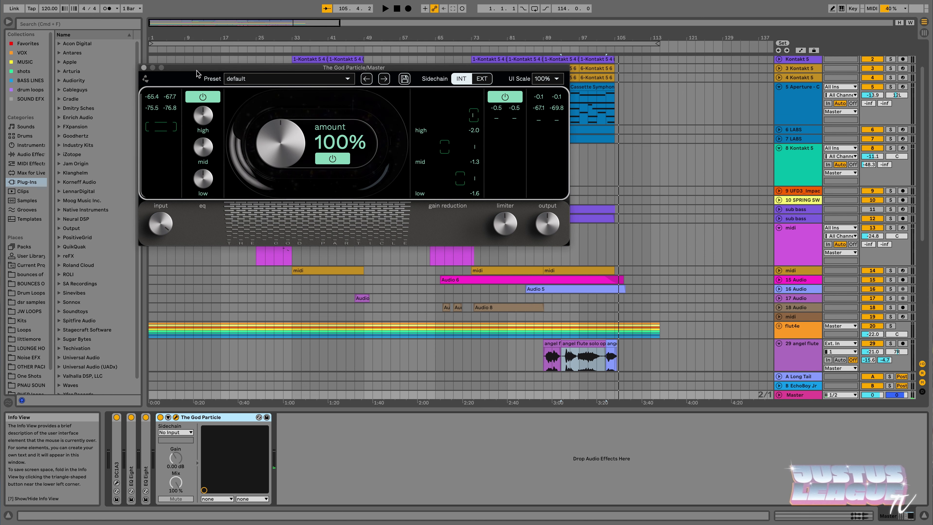